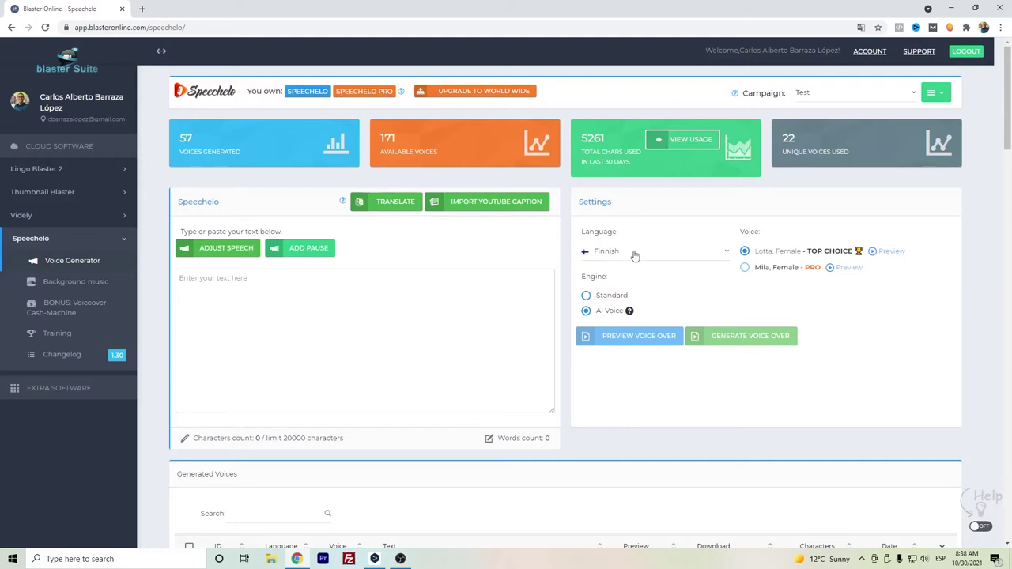
- Paste the Finnish sample sentence into the script box, with Mila on the Standard engine
left_click(622, 297)
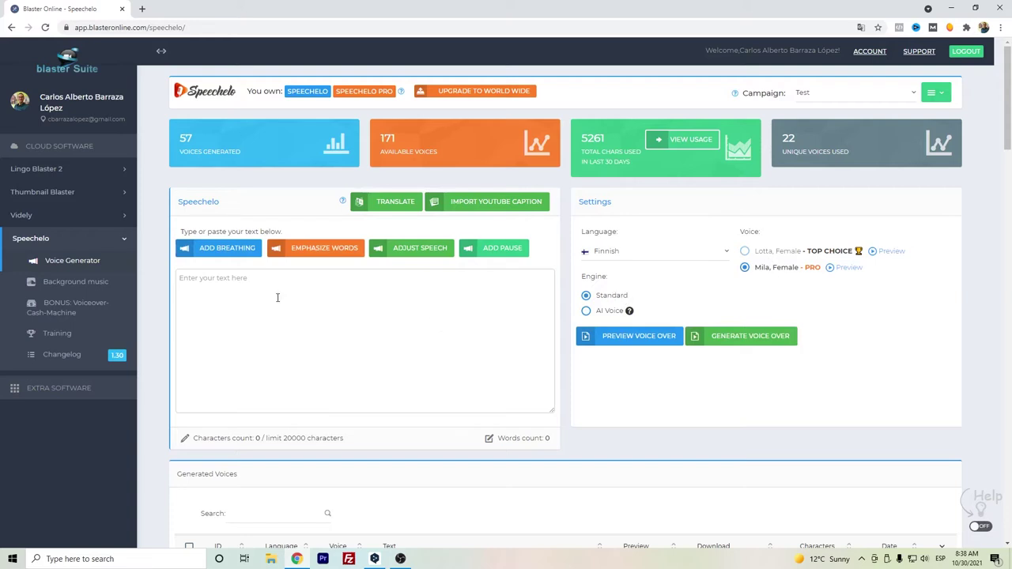
left_click(305, 291)
type("Hei, olen Lotta. Puhun suomea. Tämä on tekstistä puheeksi -ohjelmisto")
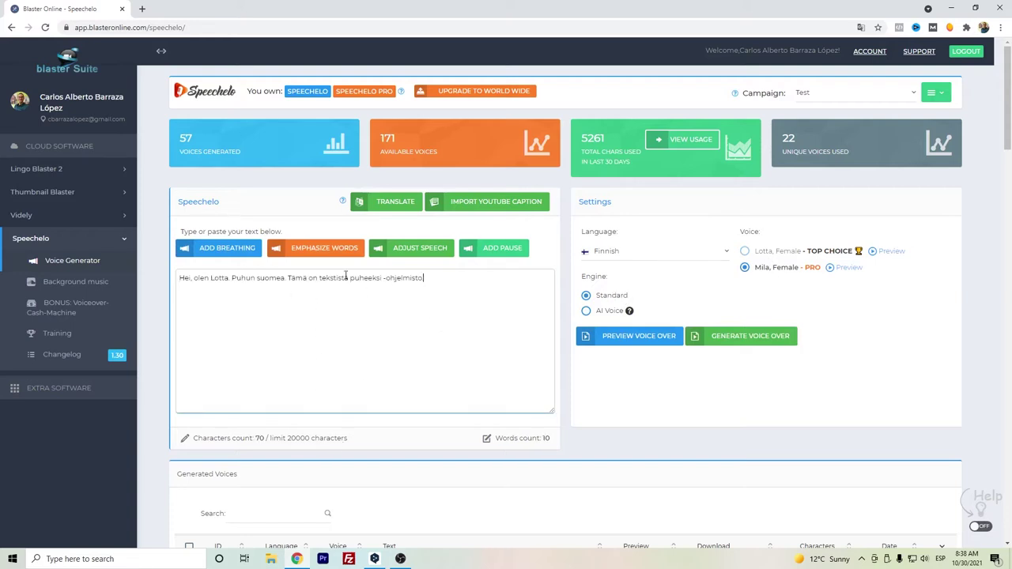
- Select the full Finnish translation in DeepL, then return to the Speechelo page
left_click(379, 561)
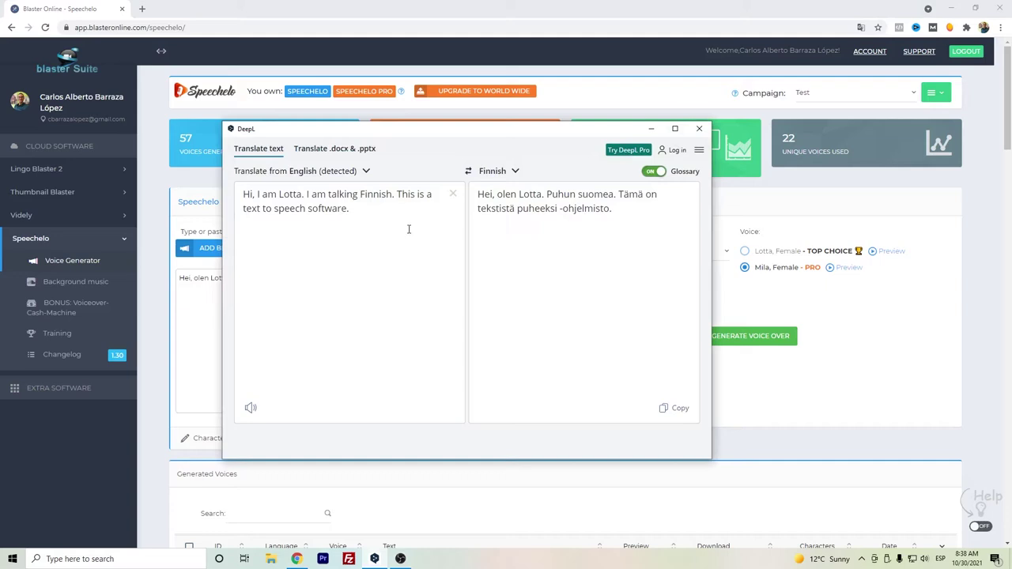
triple_click(483, 195)
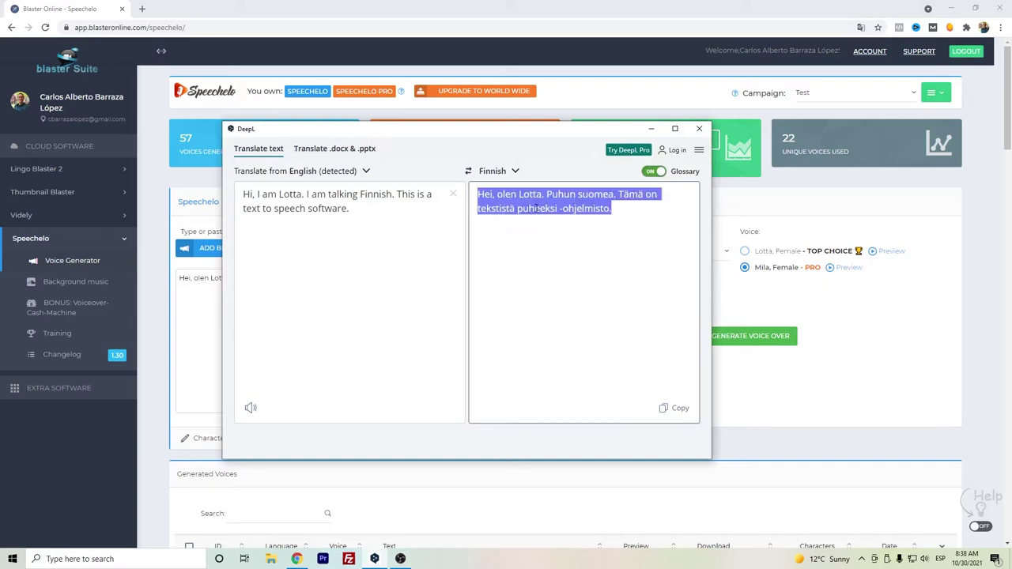
left_click(759, 219)
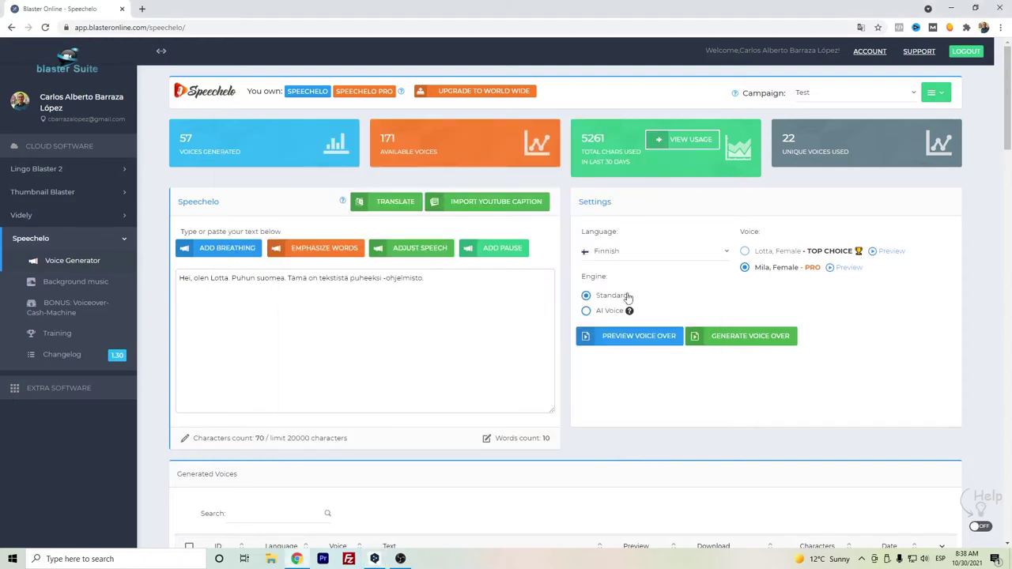
- Play a Standard-engine Mila preview of the Finnish text, then close the audio preview
left_click(641, 335)
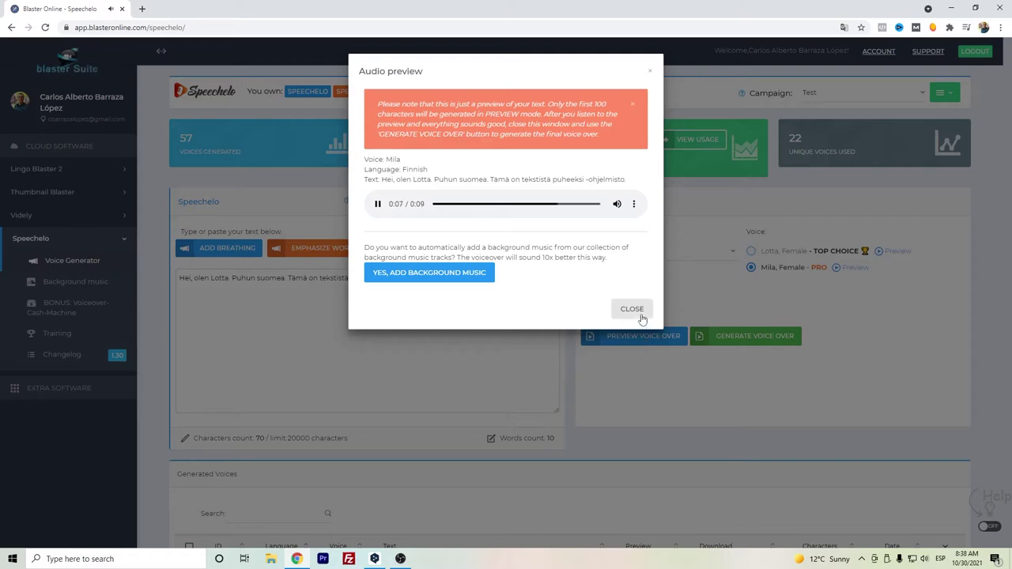
left_click(632, 309)
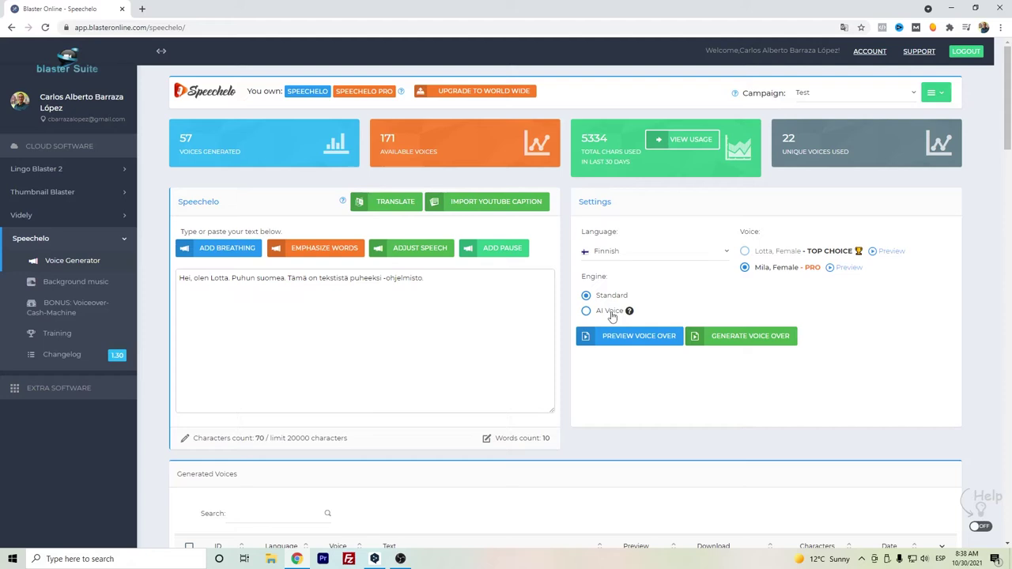
- Switch to the AI Voice engine and preview the Finnish text in Lotta's voice
left_click(611, 314)
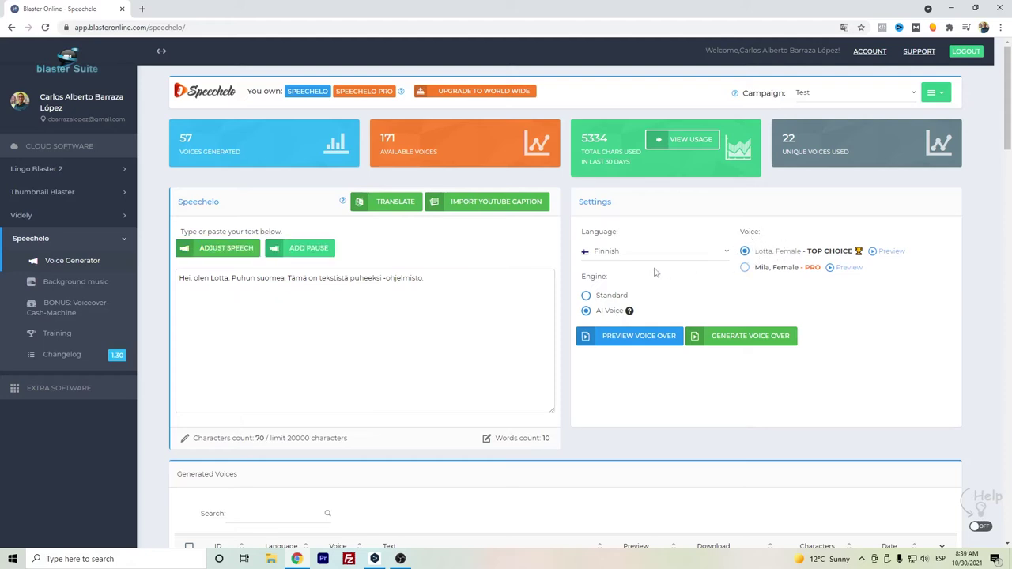
left_click(647, 336)
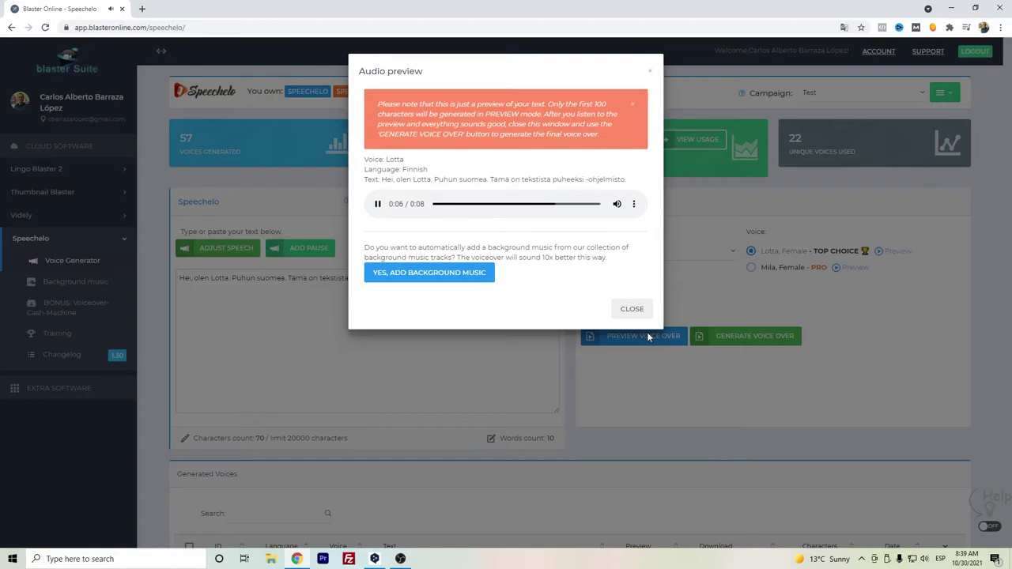
left_click(632, 309)
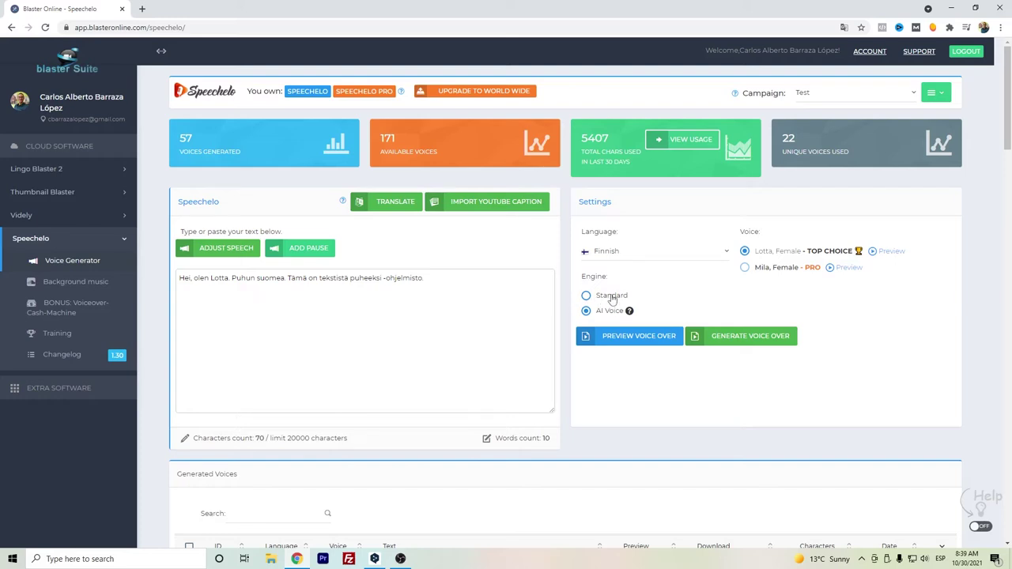
scroll(563, 219, "down", 1)
scroll(593, 185, "up", 1)
- Generate the Finnish Lotta voiceover and dismiss the success confirmation
left_click(746, 337)
left_click(503, 335)
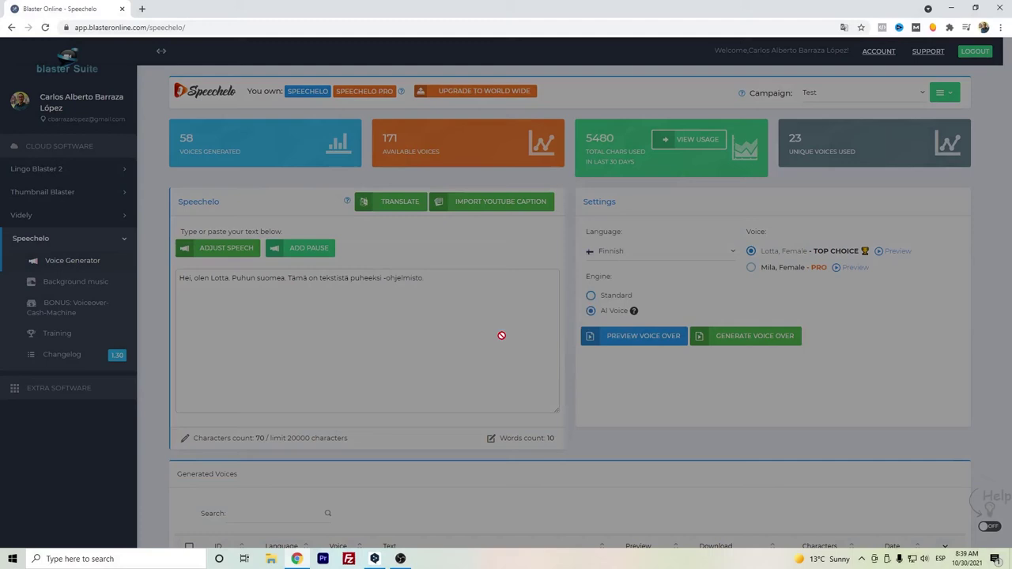
scroll(501, 335, "down", 2)
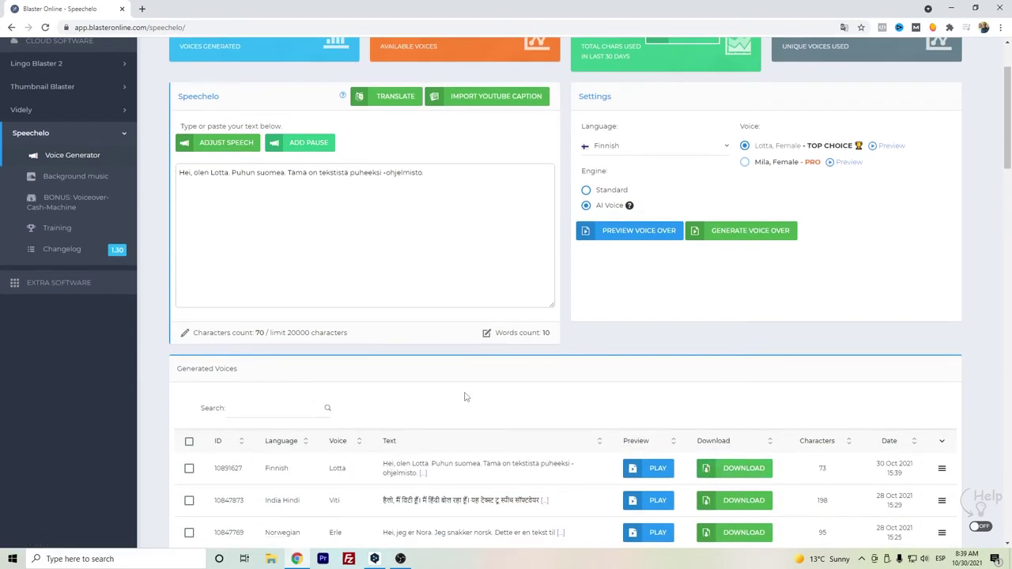
scroll(422, 389, "up", 2)
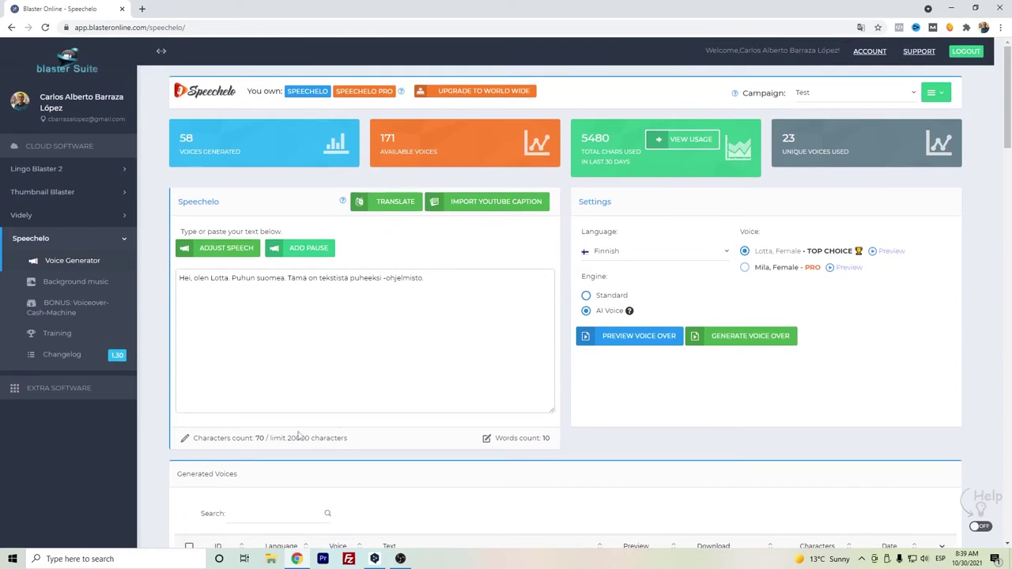
left_click_drag(297, 439, 287, 438)
- Tick and then untick the first two rows in the Generated Voices list
scroll(399, 330, "down", 1)
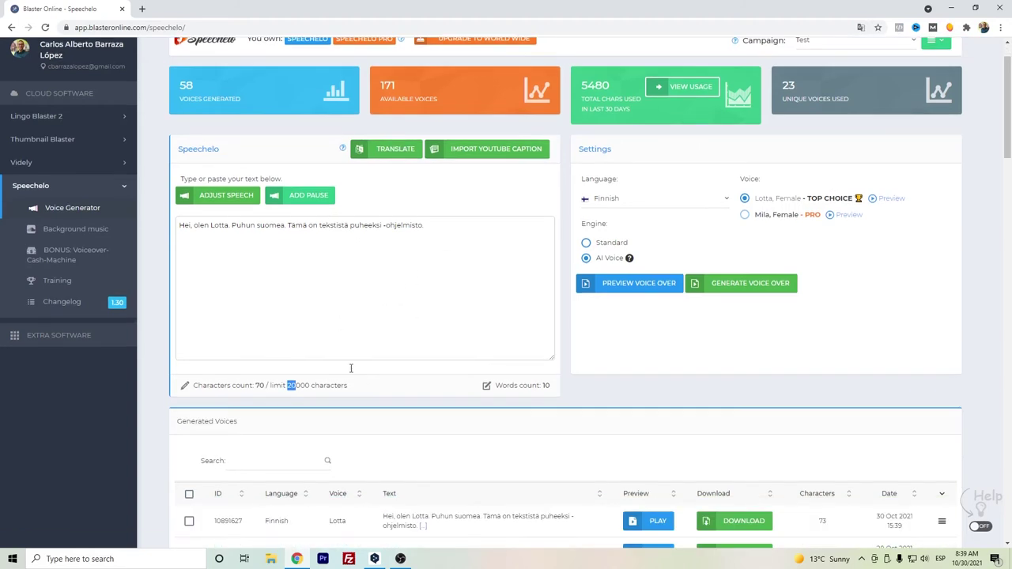
scroll(189, 497, "down", 1)
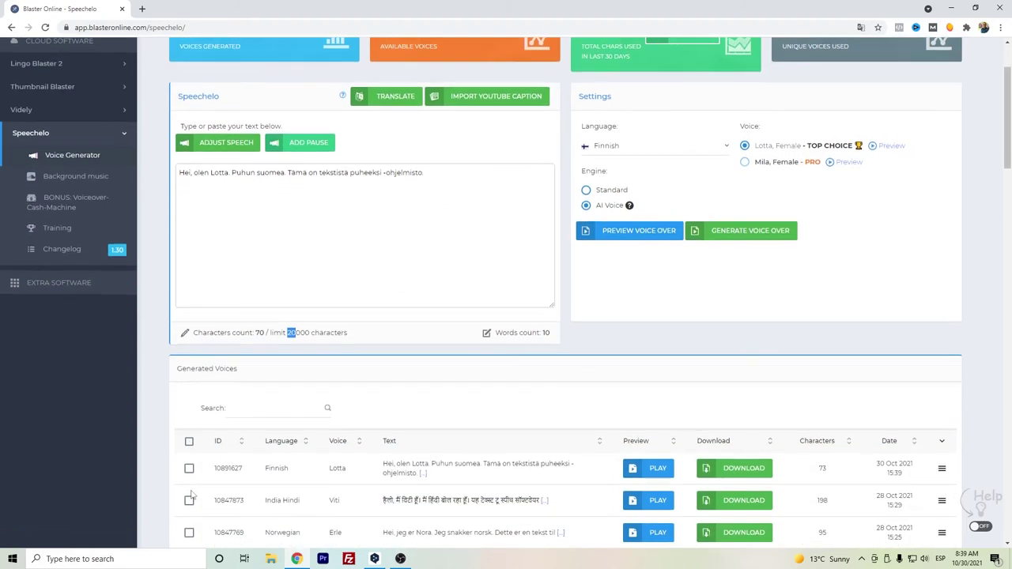
left_click(190, 469)
left_click(190, 500)
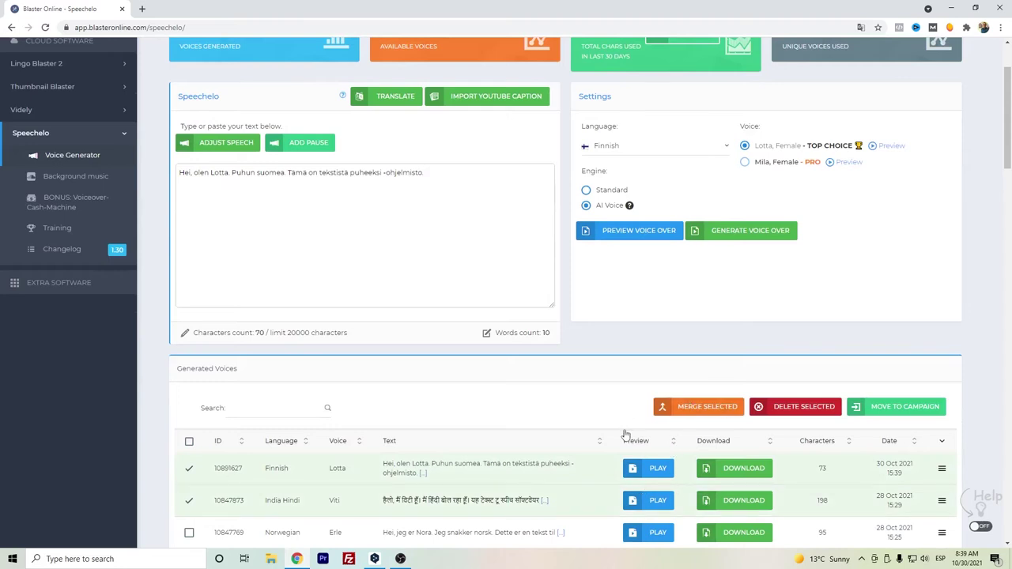
left_click(189, 500)
left_click(189, 468)
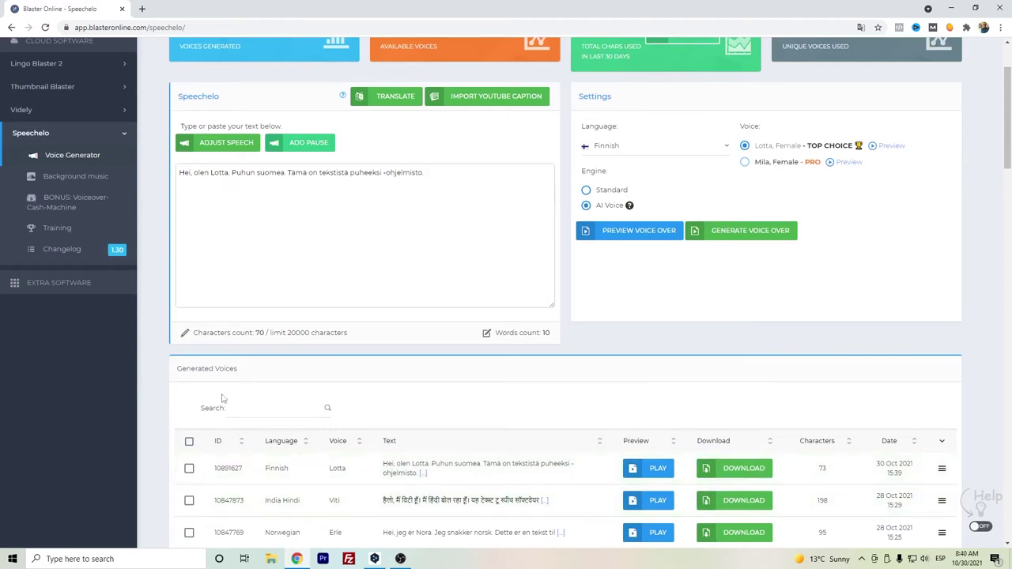
scroll(226, 396, "up", 2)
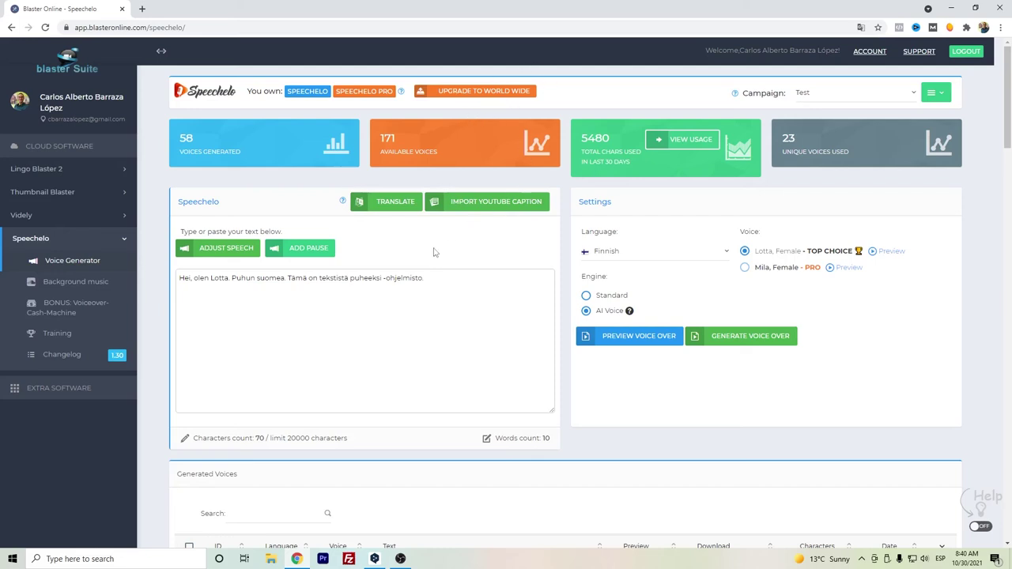
left_click(402, 207)
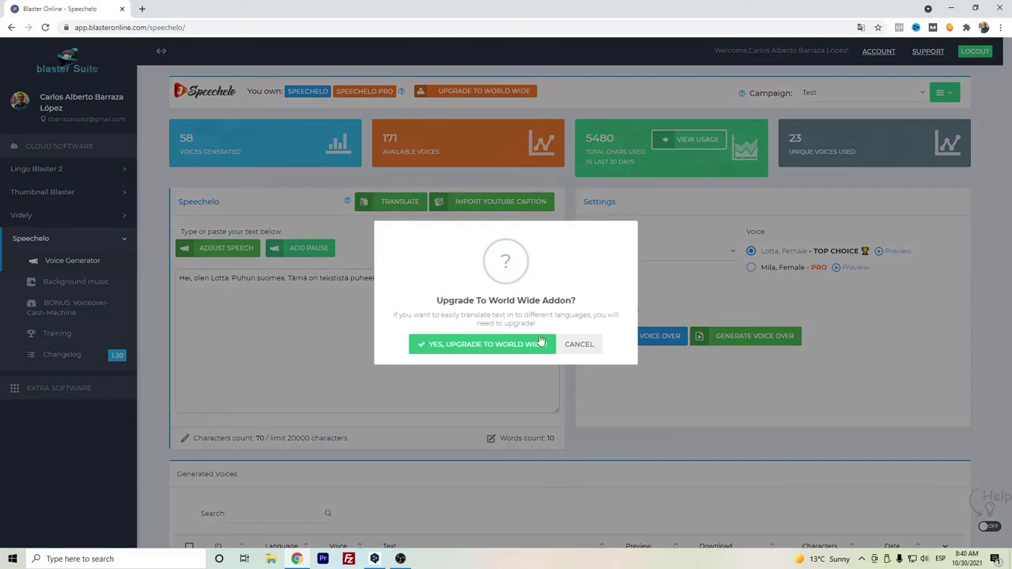
left_click(577, 345)
left_click_drag(425, 277, 182, 282)
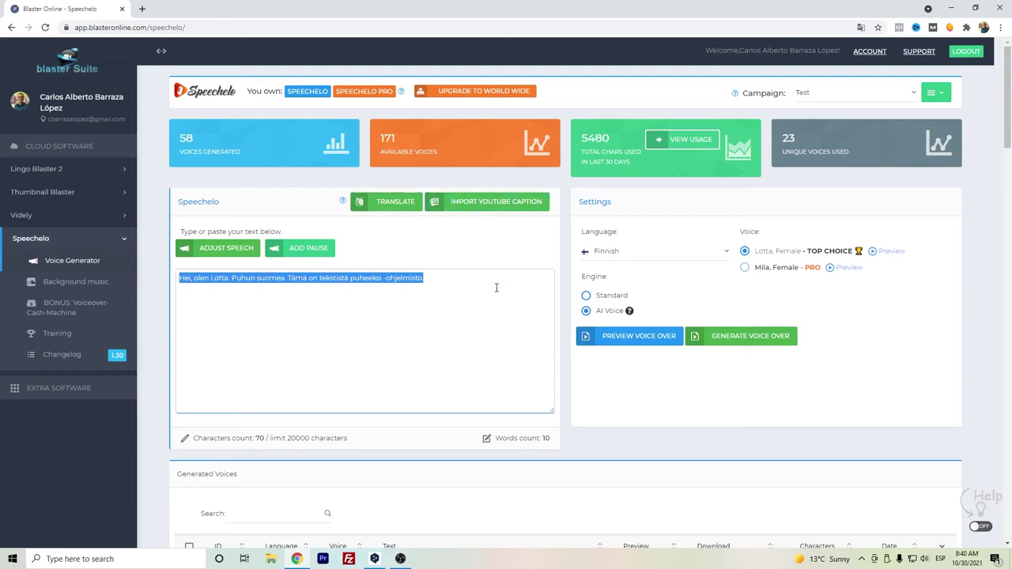
left_click(404, 302)
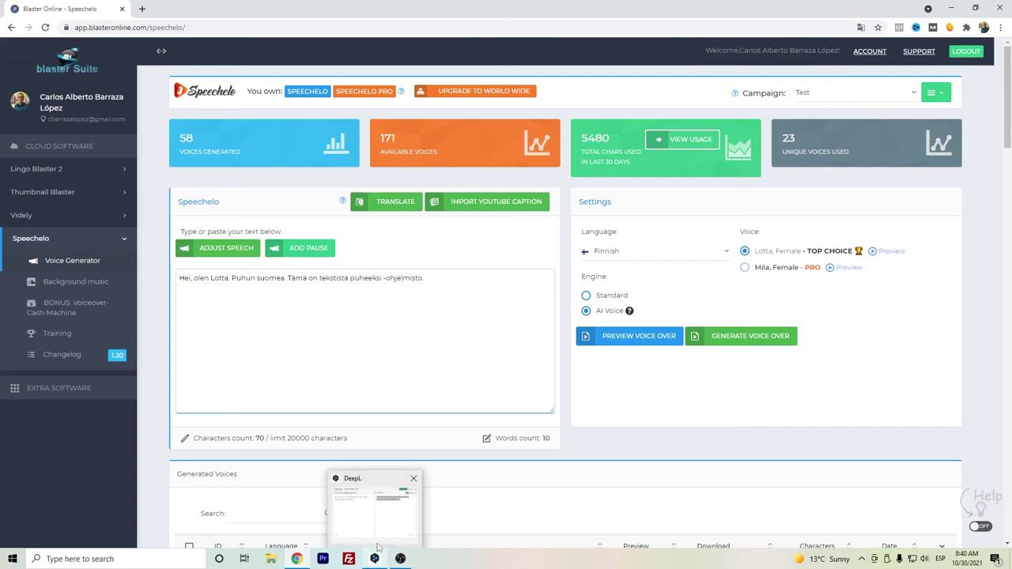
left_click(625, 251)
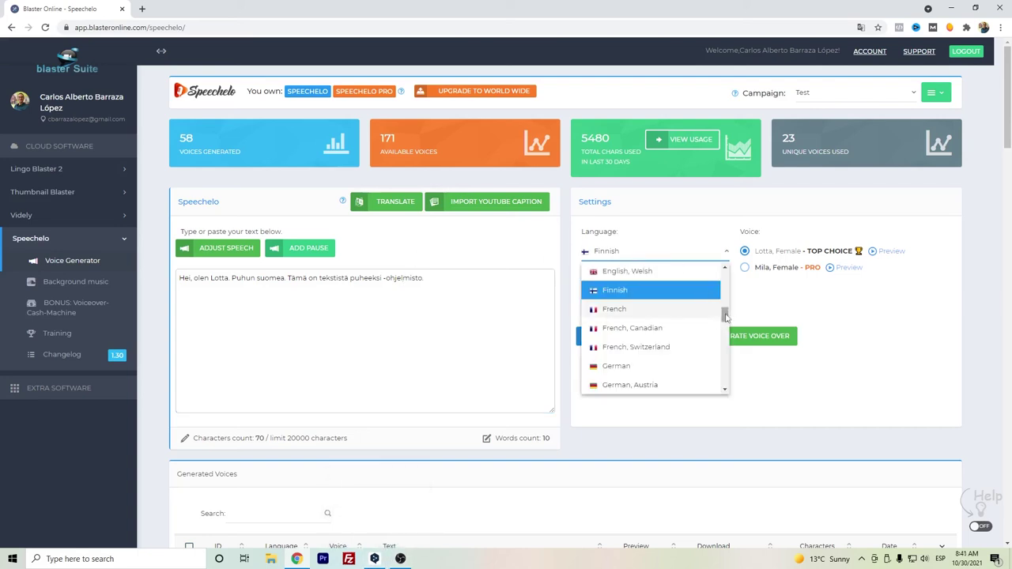
mouse_move(726, 317)
left_mouse_down()
mouse_move(726, 282)
mouse_move(728, 363)
left_mouse_up()
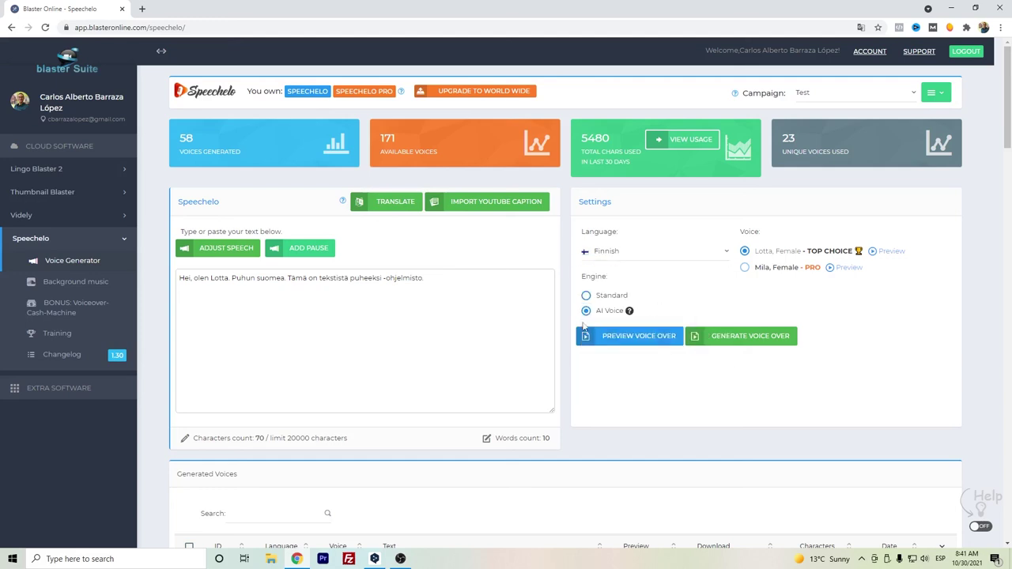